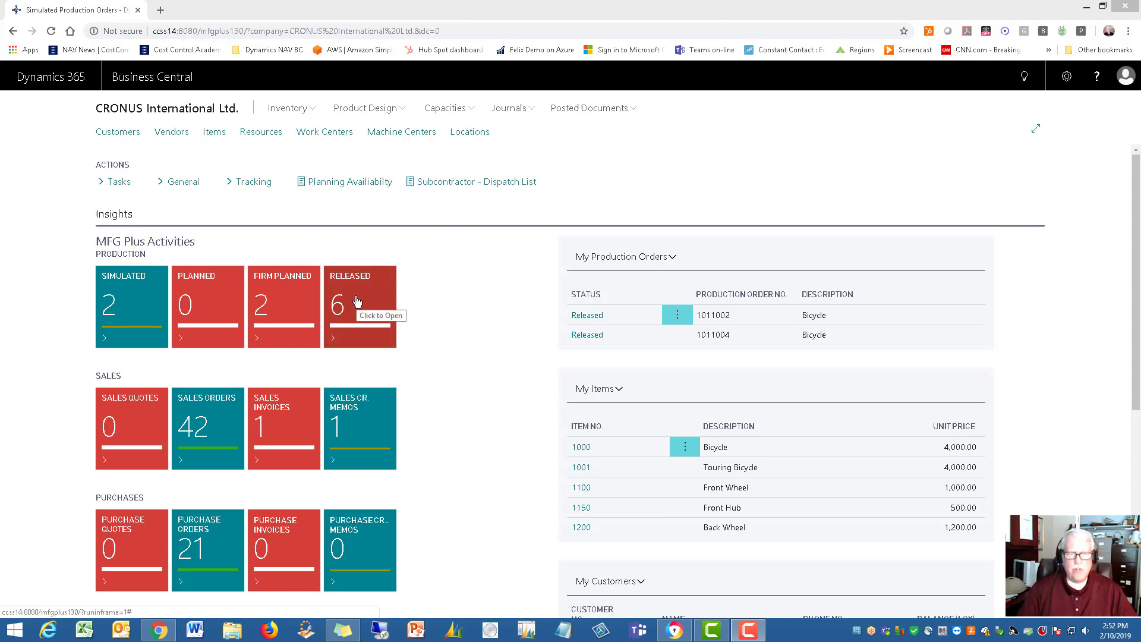
- Open released production order 1011002 for 27 bicycles from the Released orders list
left_click(360, 304)
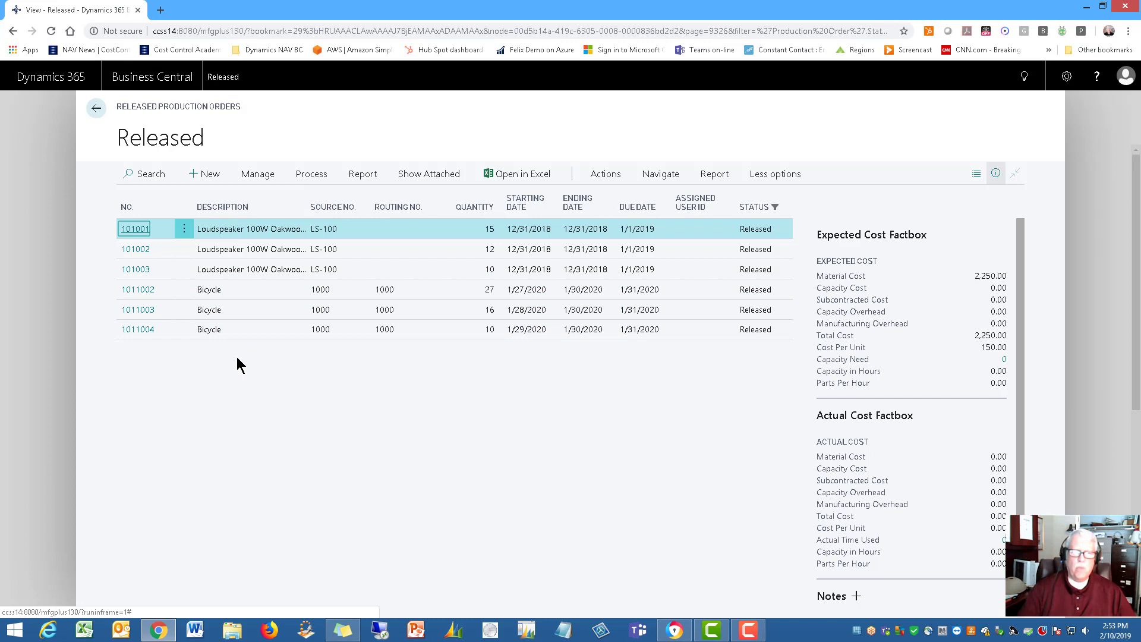
left_click(138, 291)
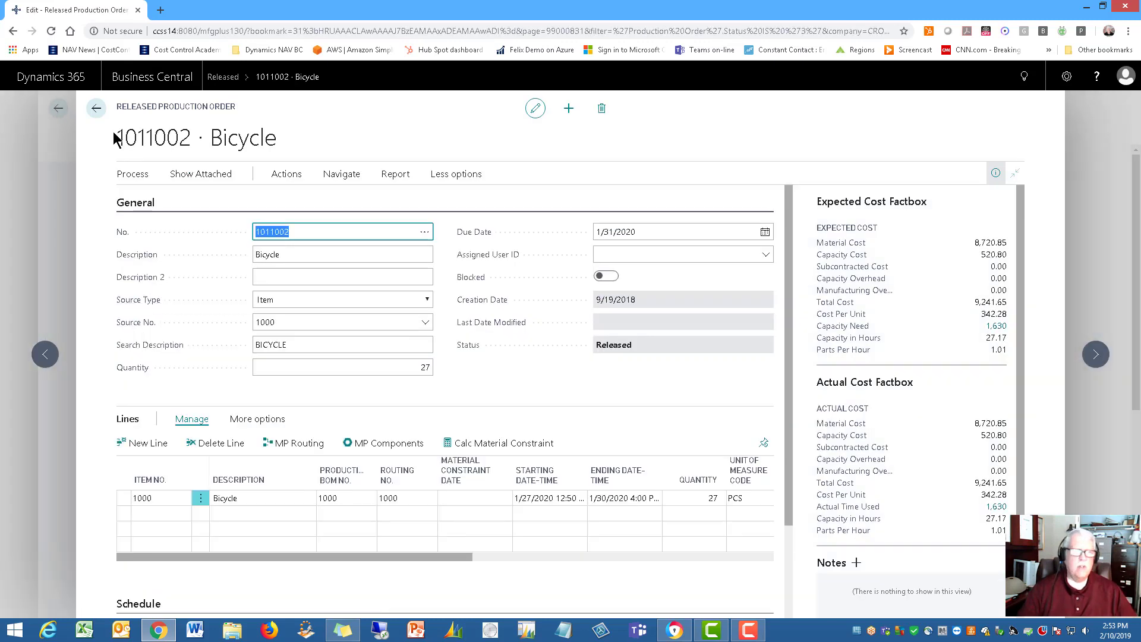
- Go back to the Released list, where order 1011002 shows total cost 9,241.65 (342.28 per unit)
left_click(97, 109)
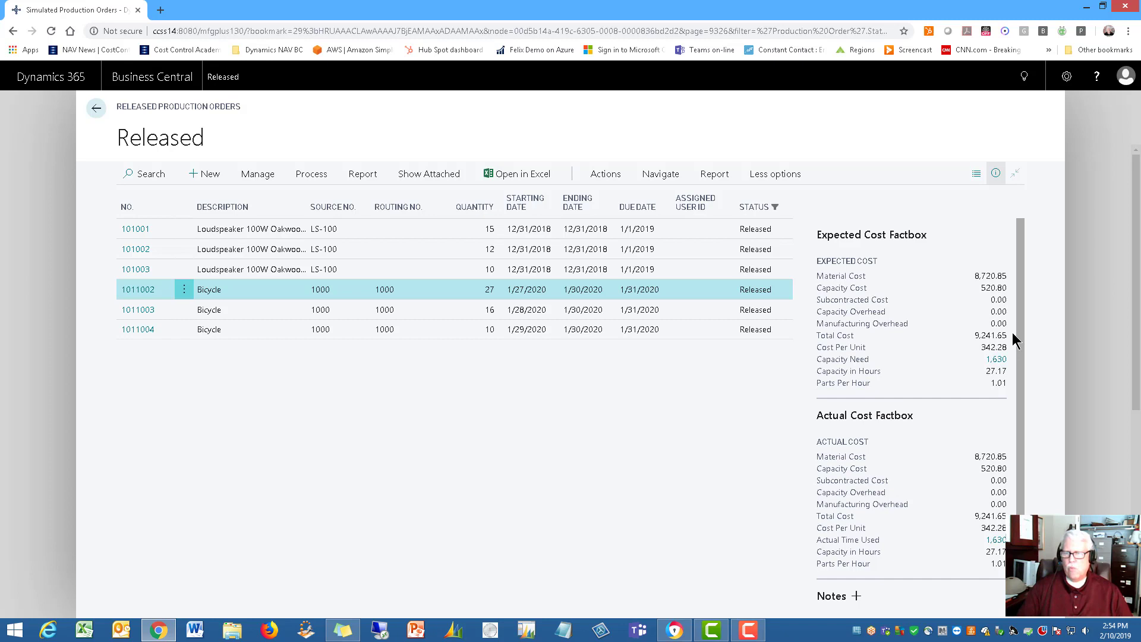
left_click_drag(1022, 320, 1030, 400)
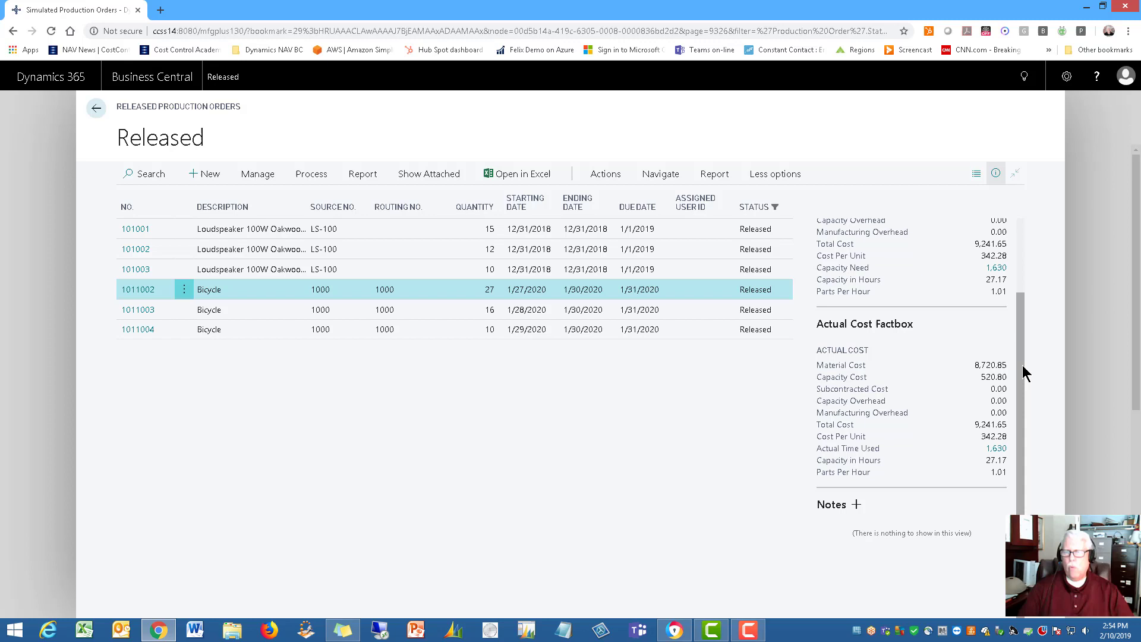
left_click_drag(1023, 367, 1020, 323)
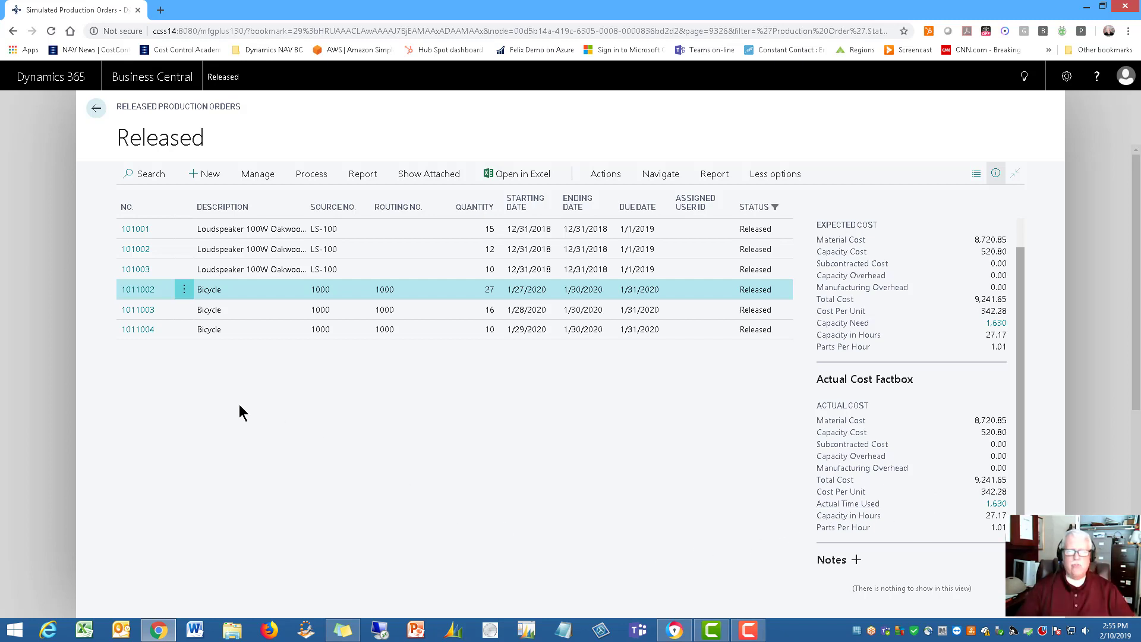
- Reopen order 1011002 and review its order number, source item and quantity of 27
left_click(137, 291)
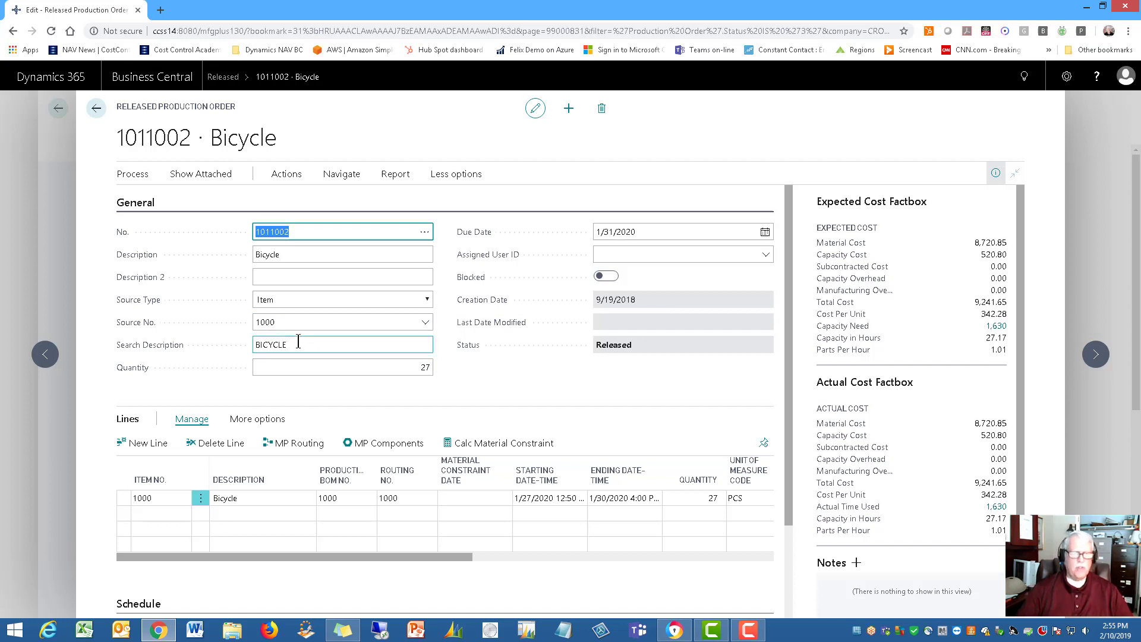
left_click(287, 325)
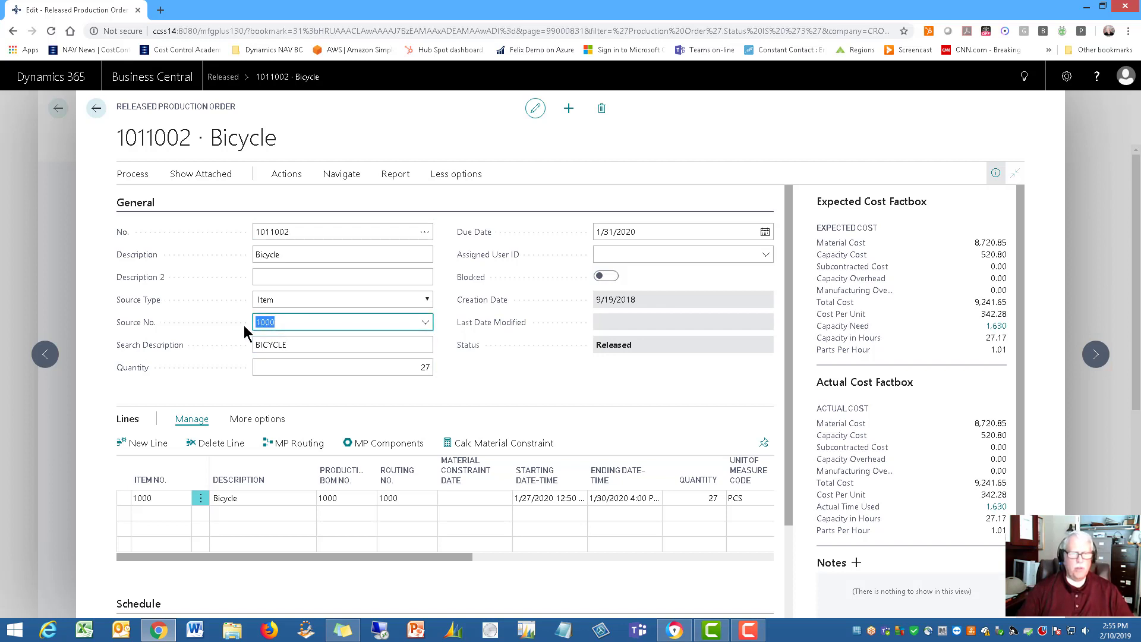
left_click(300, 232)
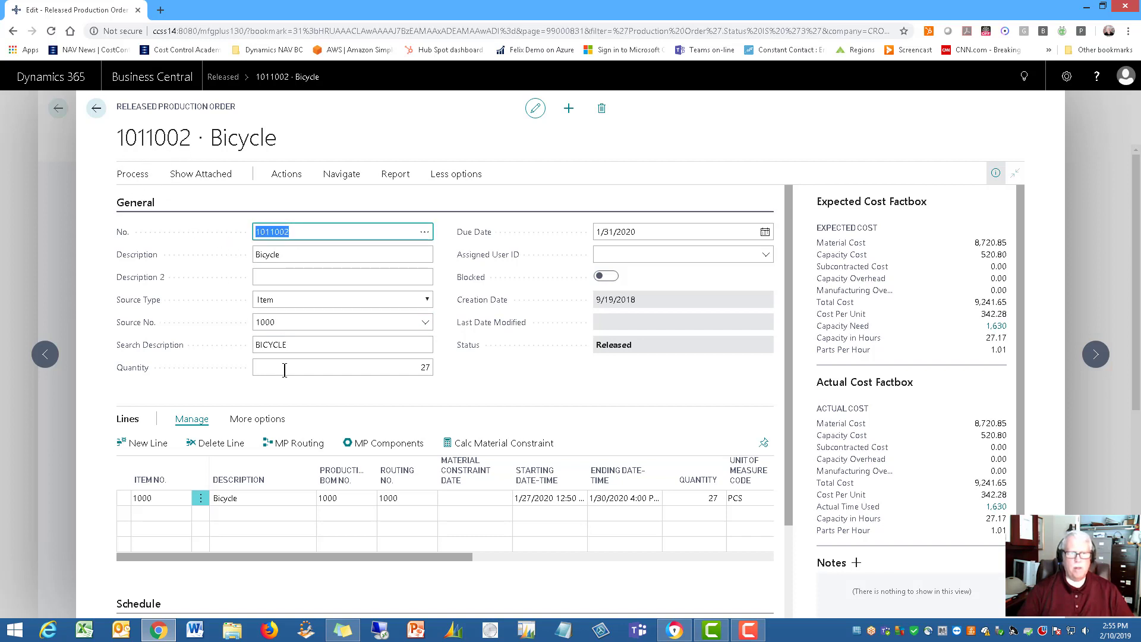
left_click(420, 367)
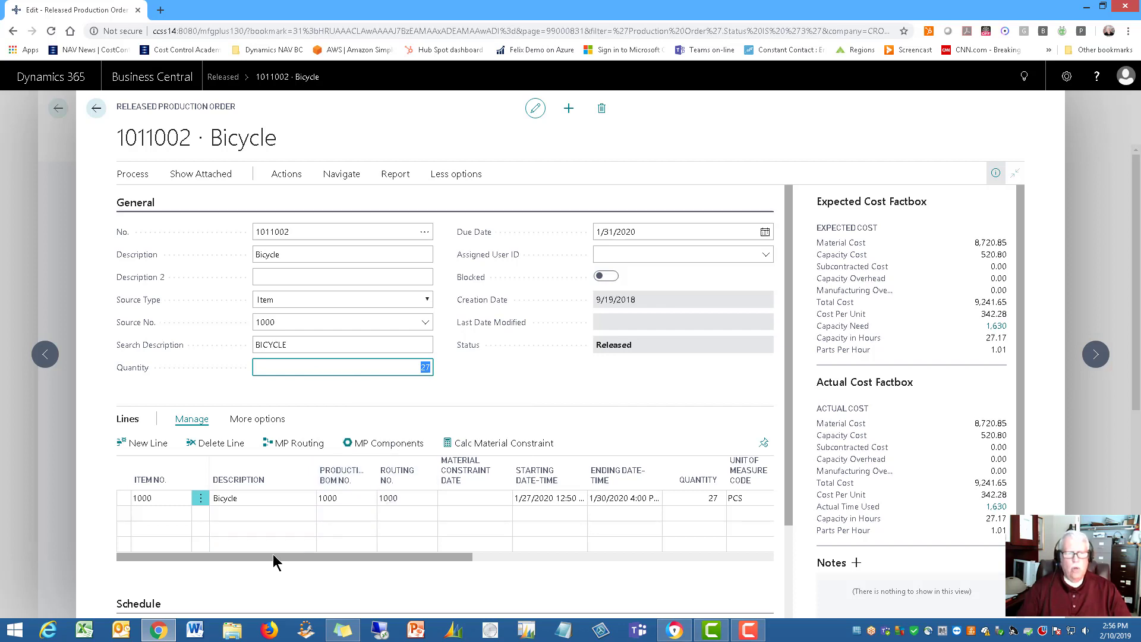
left_click_drag(276, 557, 358, 554)
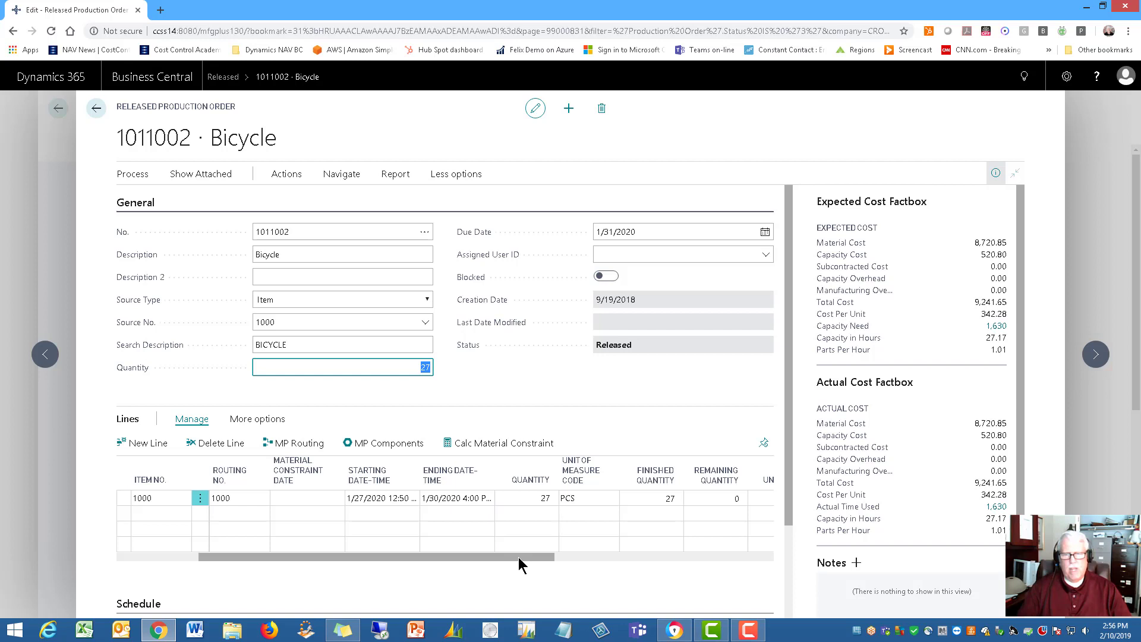
left_click_drag(519, 557, 558, 548)
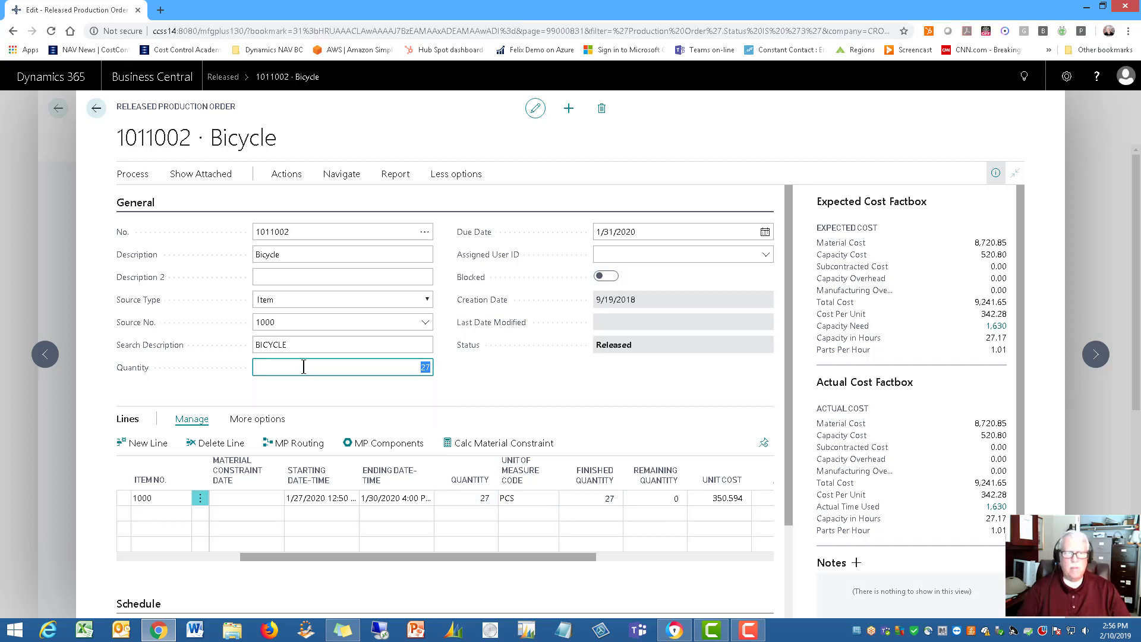
left_click(584, 498)
left_click(661, 499)
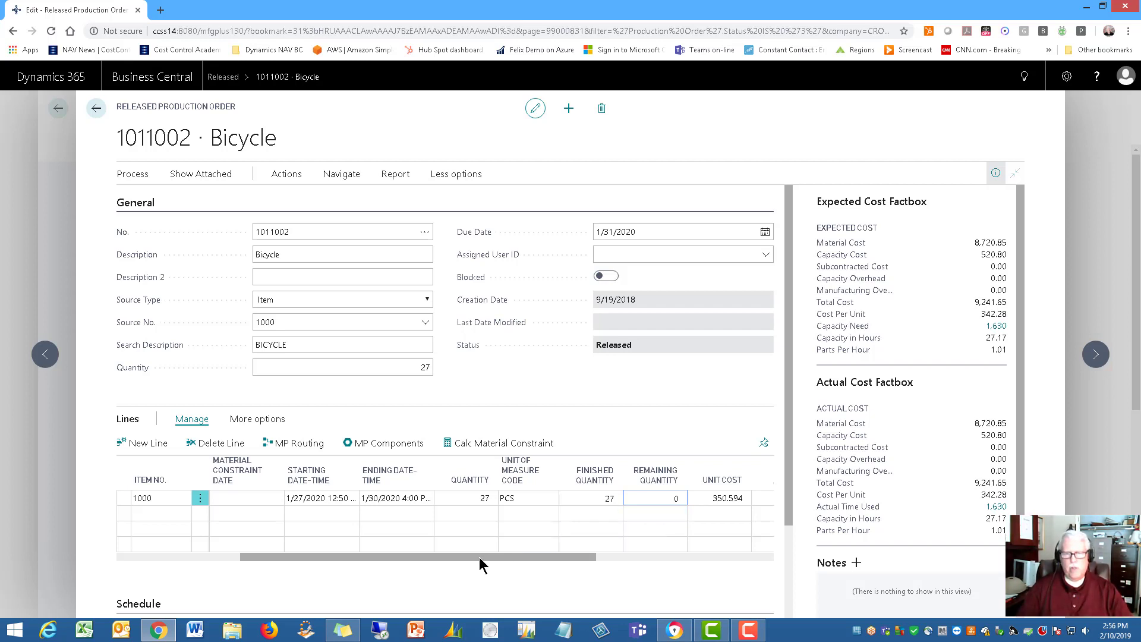
left_click_drag(480, 557, 675, 557)
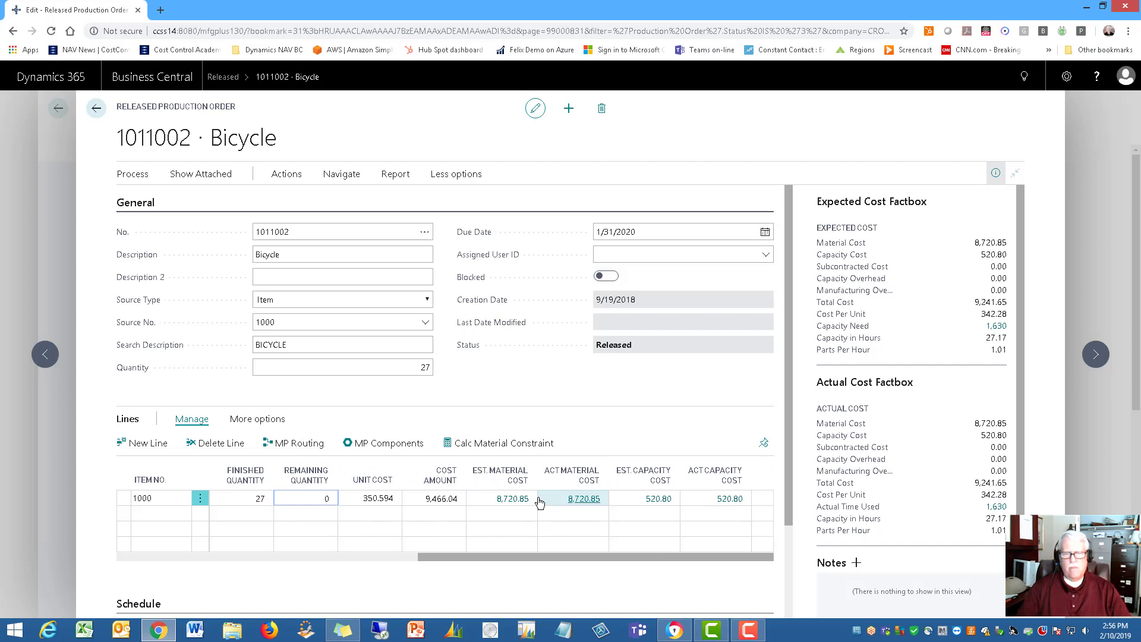
mouse_move(499, 481)
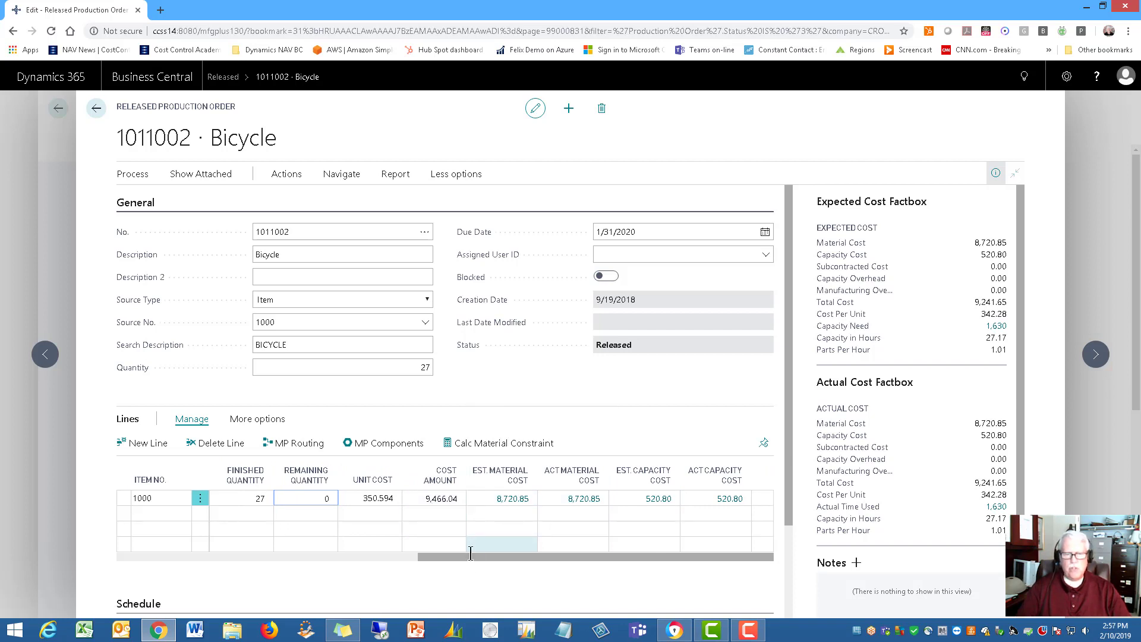
left_click_drag(471, 559, 103, 558)
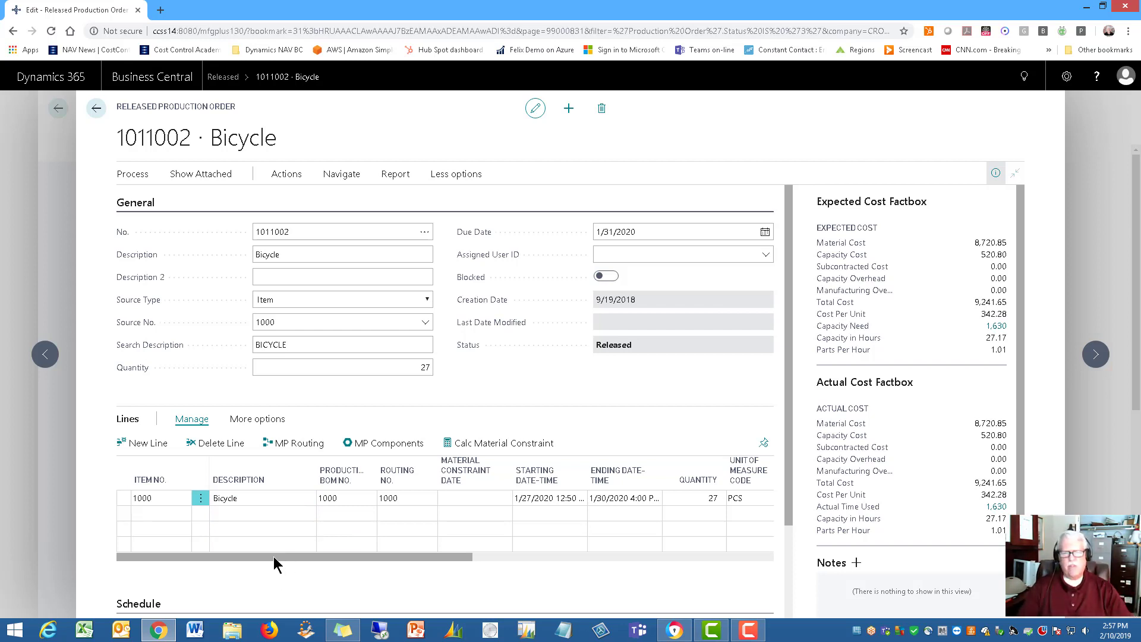
left_click_drag(274, 556, 629, 541)
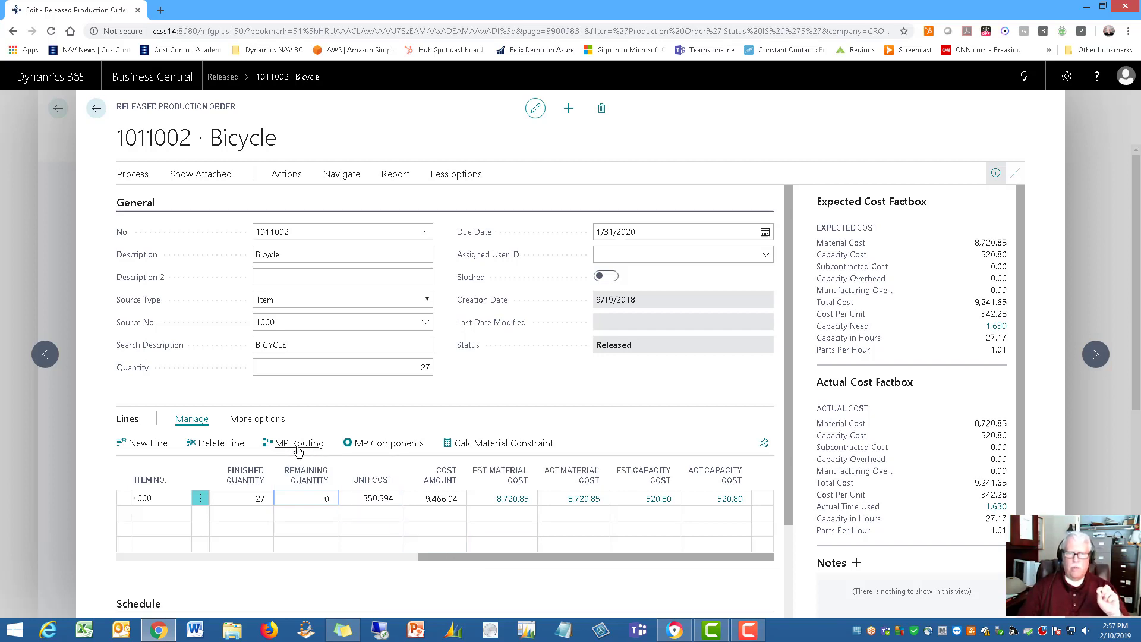
- Review order 1011002's routing, four operations each with 27 actual output, then close it
left_click(300, 450)
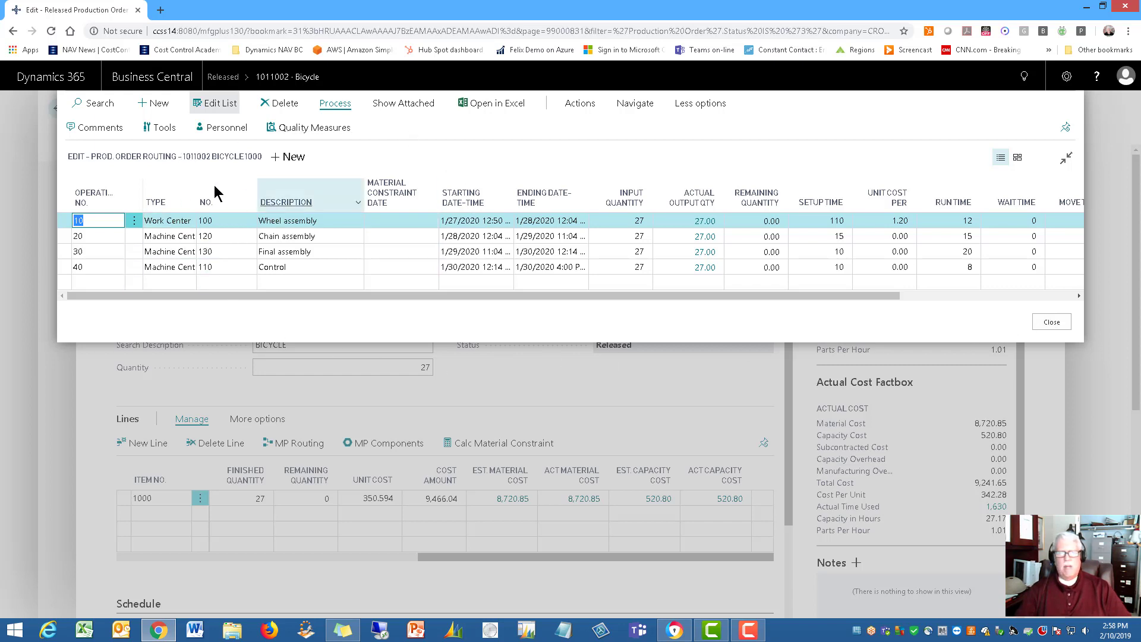
left_click(1051, 323)
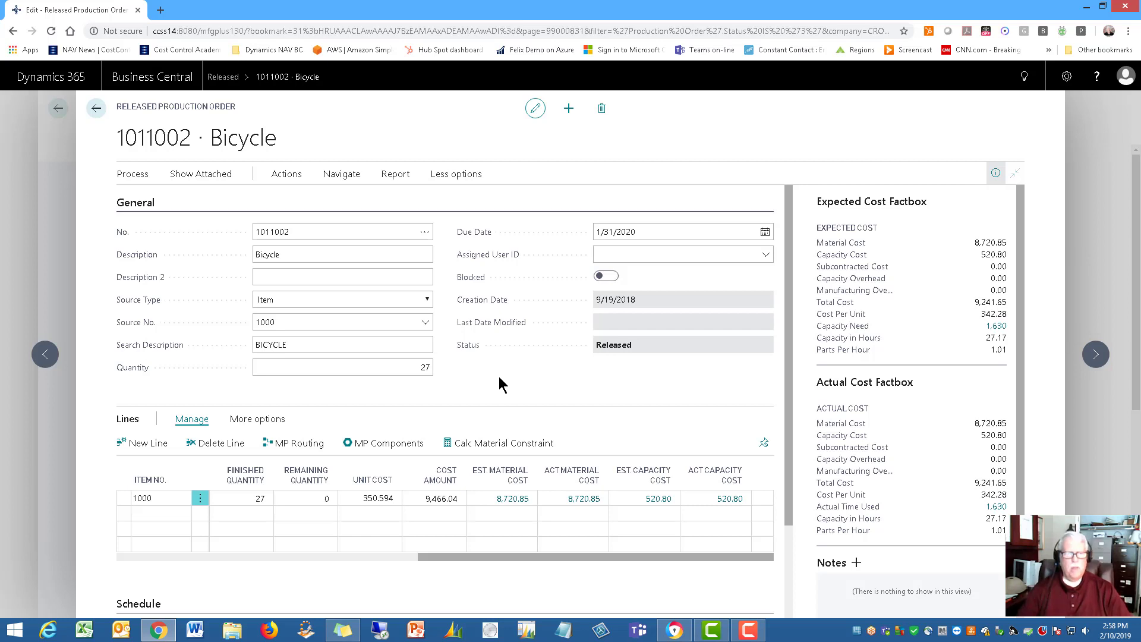
left_click(393, 447)
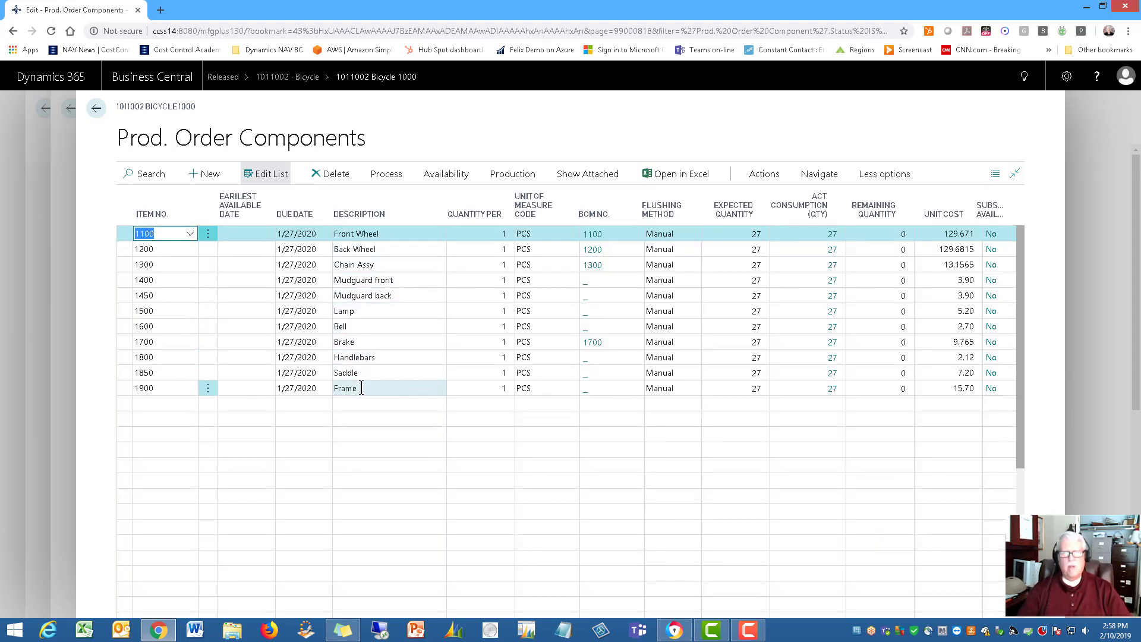
left_click(593, 270)
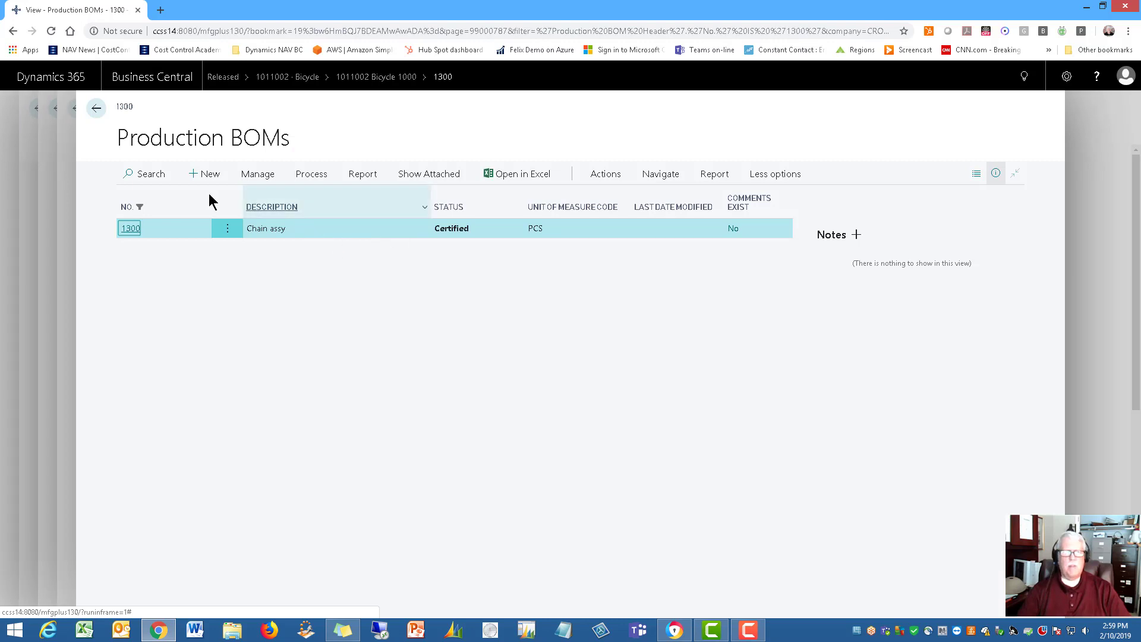
left_click(95, 110)
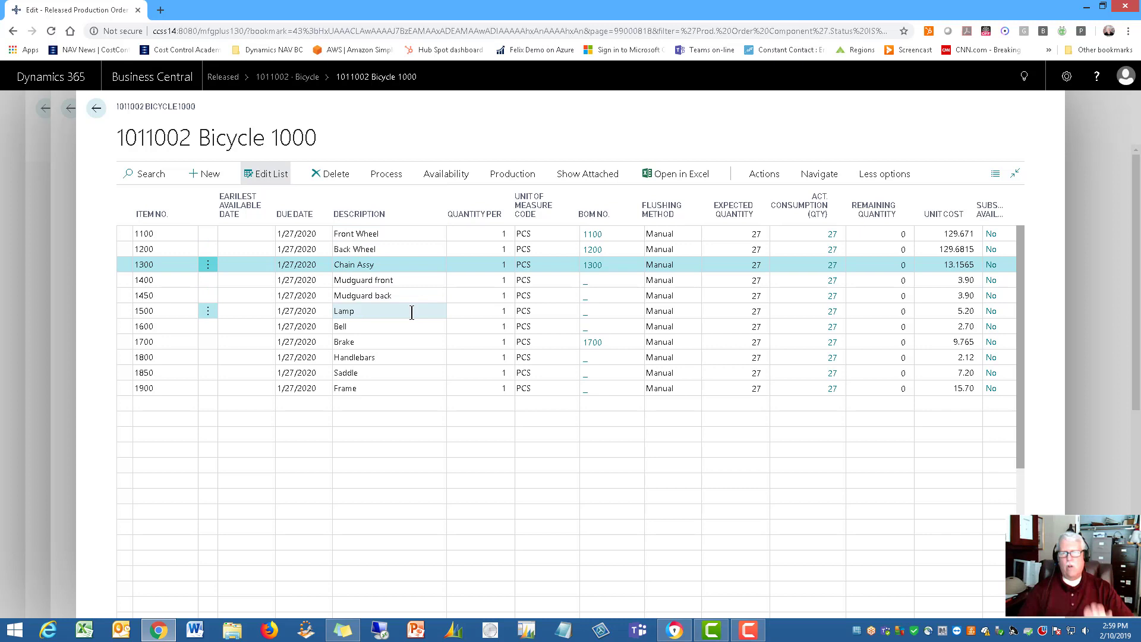
left_click(96, 109)
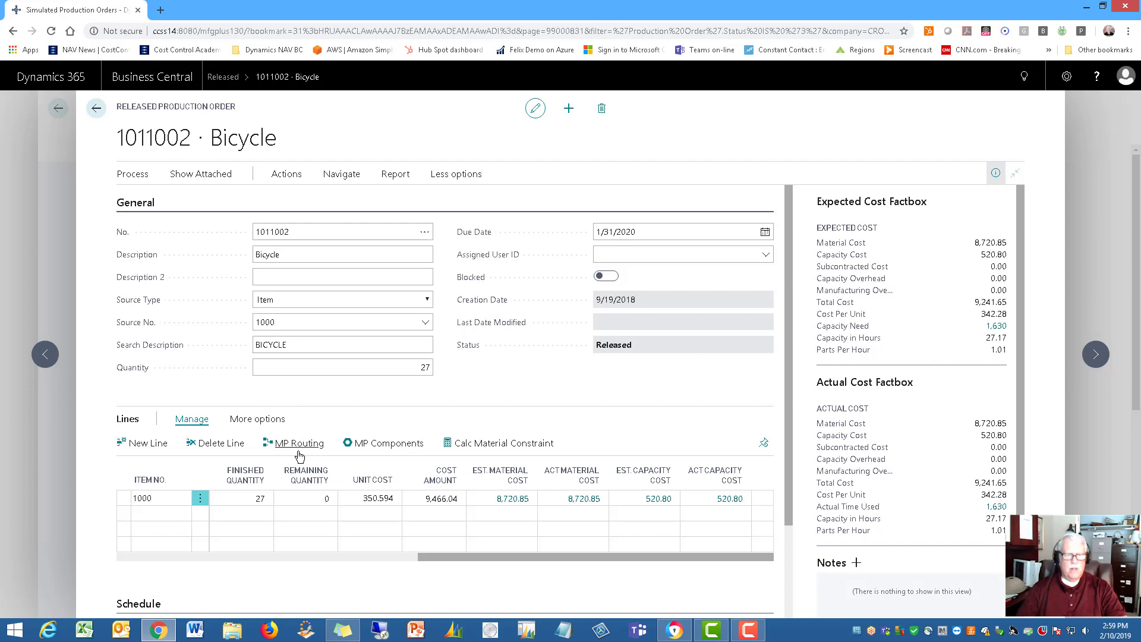
- Show the Lines bar's extra functions and the order's Process actions menu
left_click(256, 421)
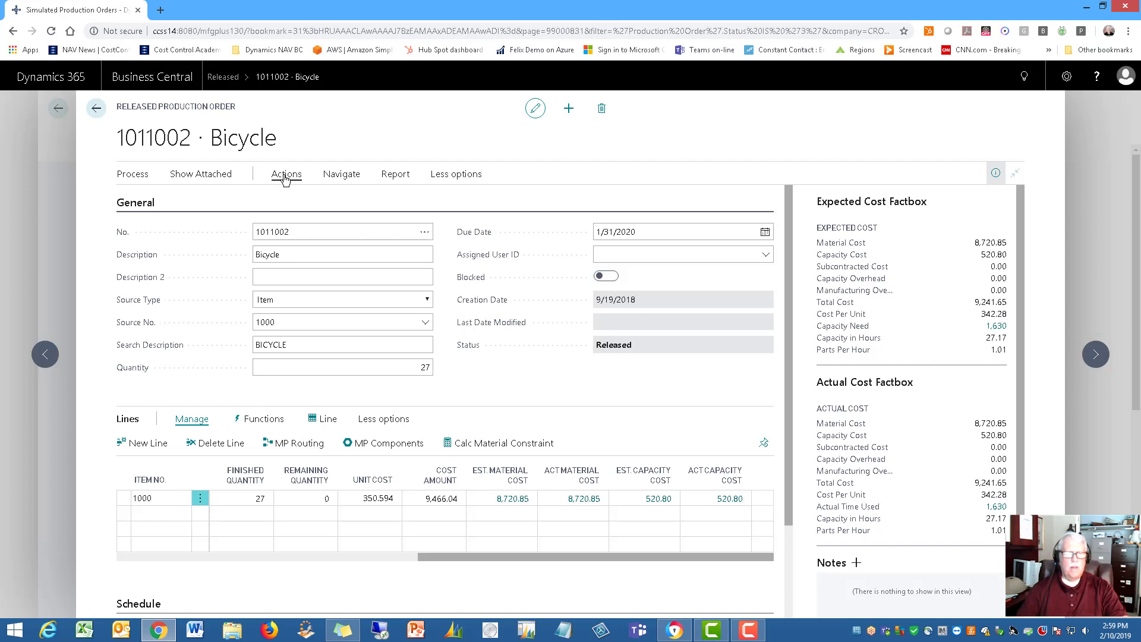
left_click(125, 176)
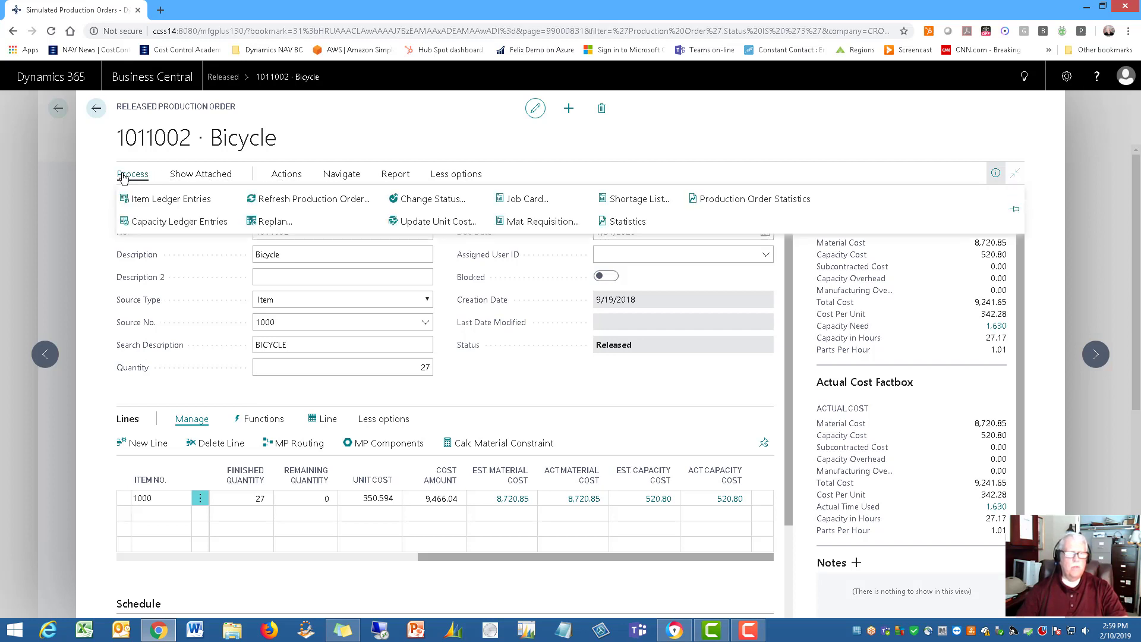
left_click(185, 225)
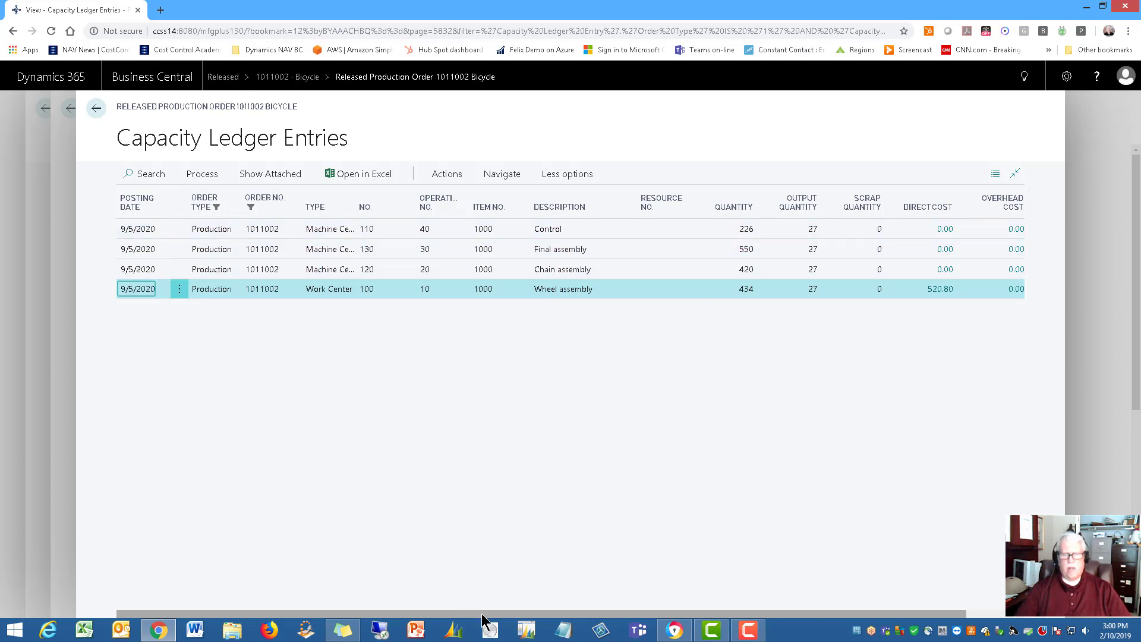
left_click_drag(484, 614, 544, 614)
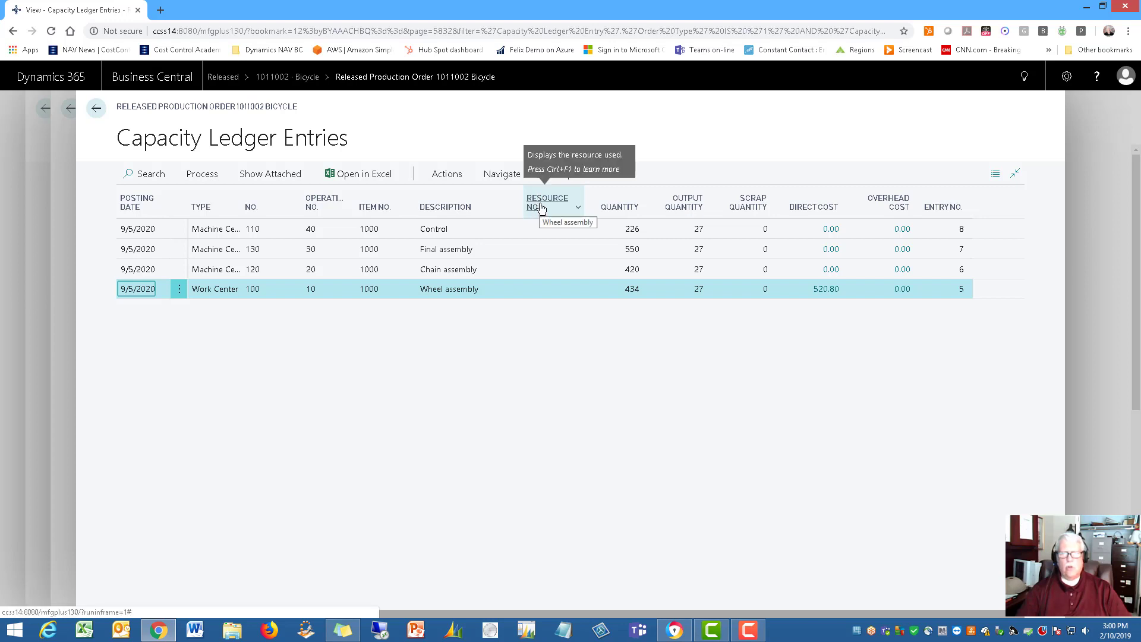
left_click(542, 229)
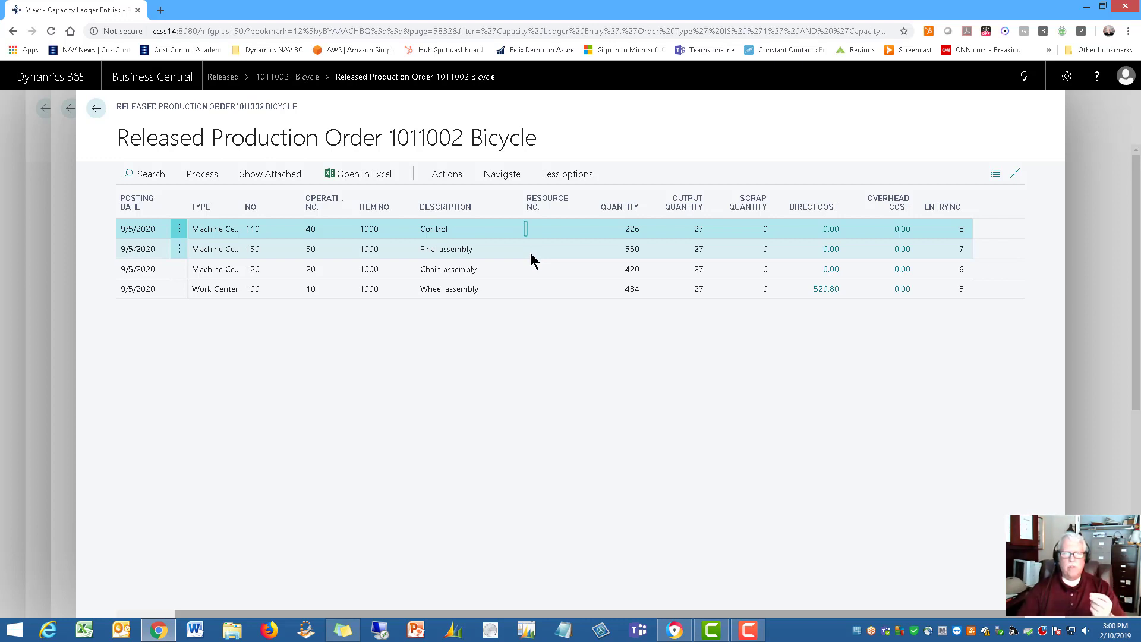
left_click(530, 252)
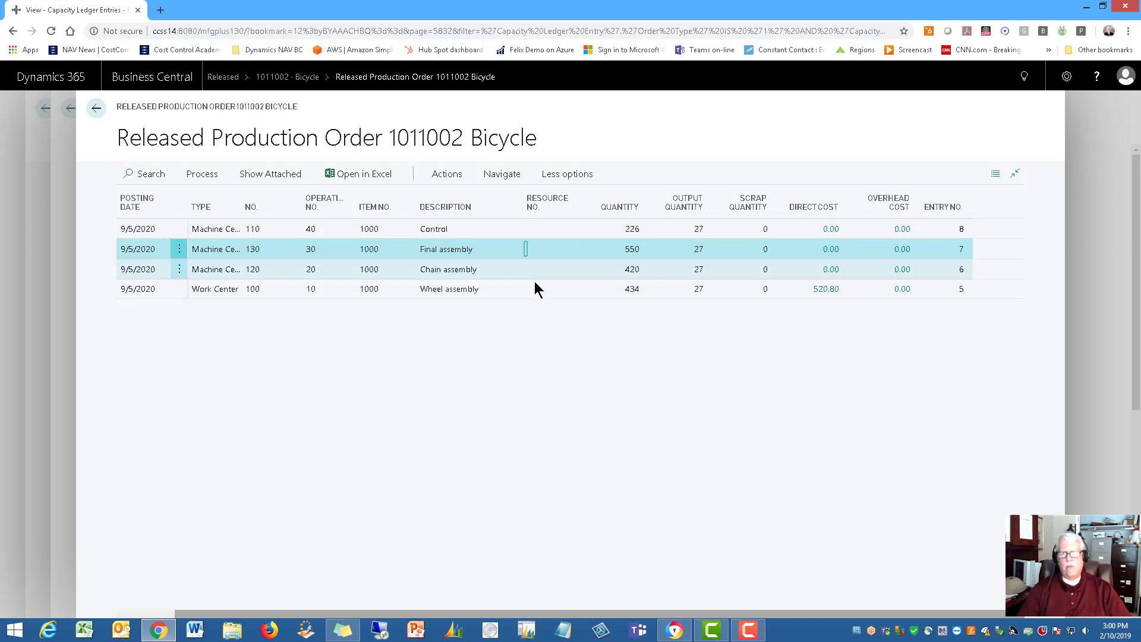
key("Escape")
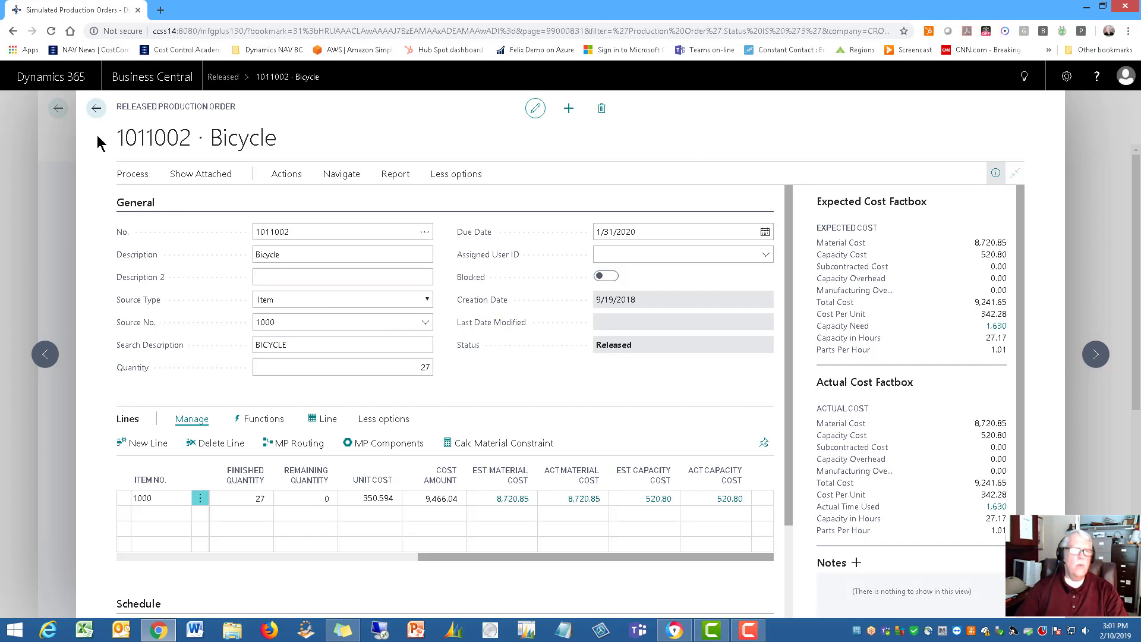
- Back out of order 1011002 to the manufacturing Role Center and open the Journals menu
left_click(97, 109)
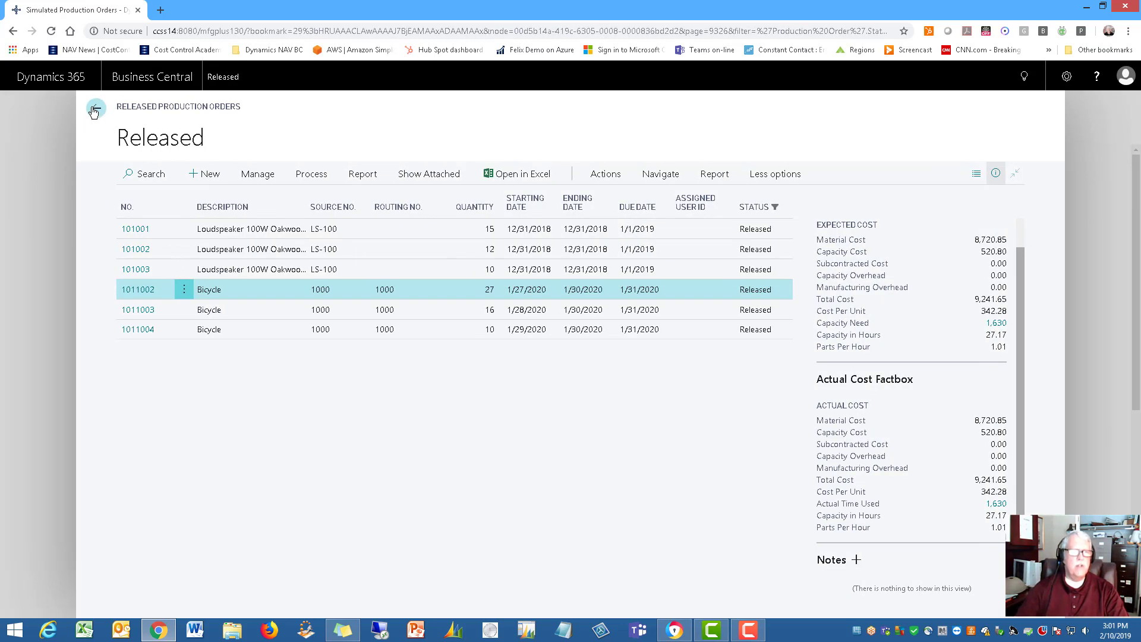
left_click(96, 110)
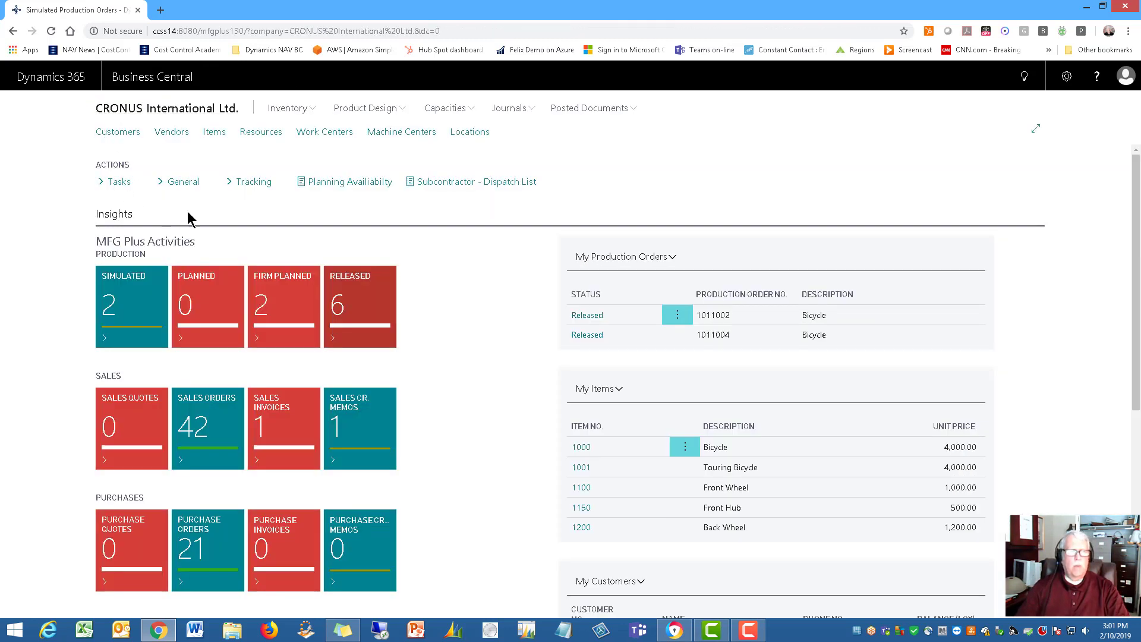
left_click(120, 183)
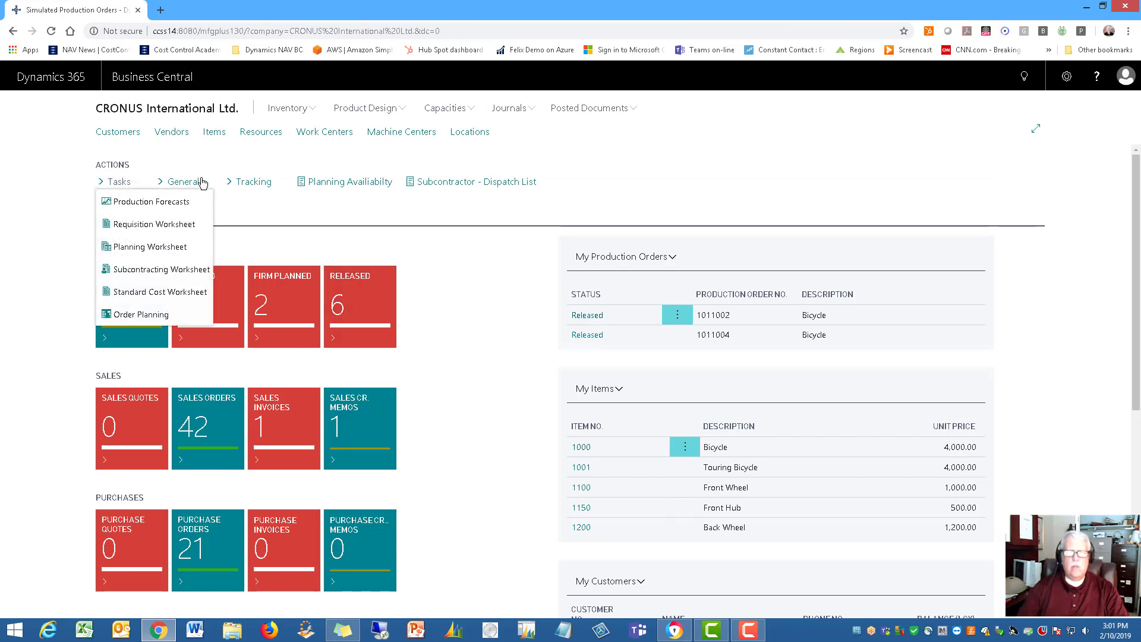
left_click(513, 111)
left_click(513, 110)
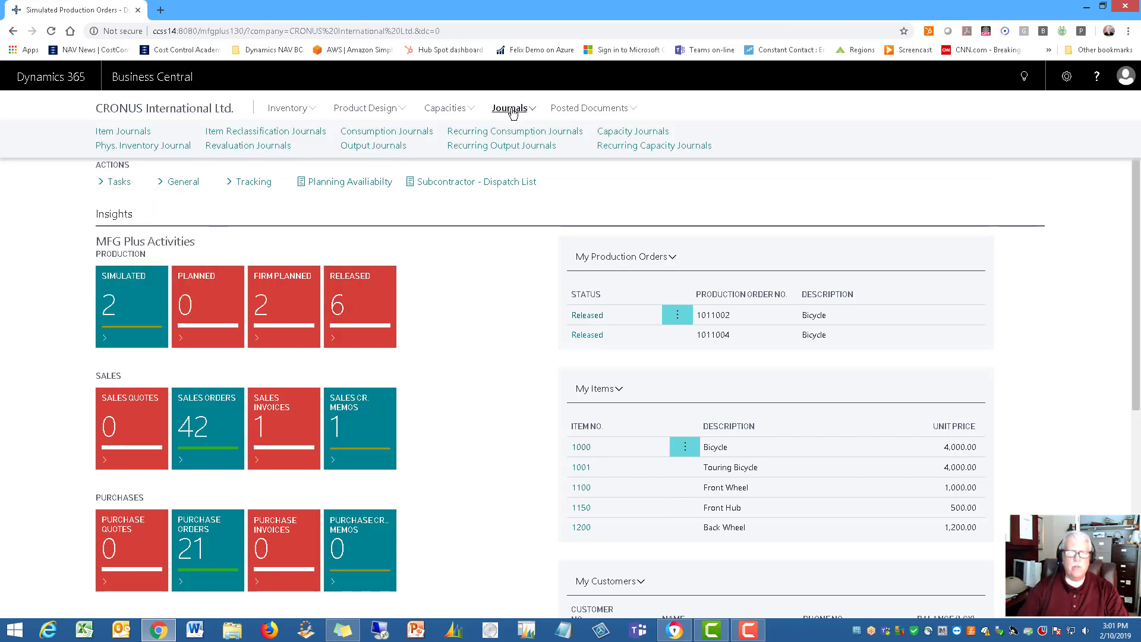
- Inspect the DEFAULT consumption journal's Brake and Spokes lines for order 1011004, then close it
left_click(368, 137)
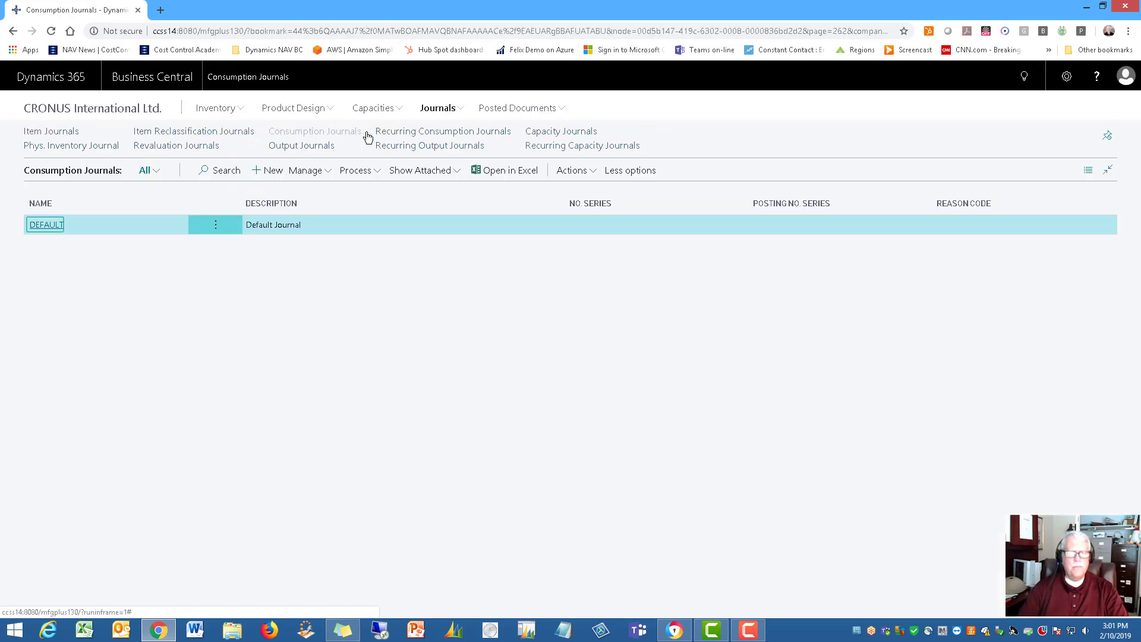
left_click(45, 225)
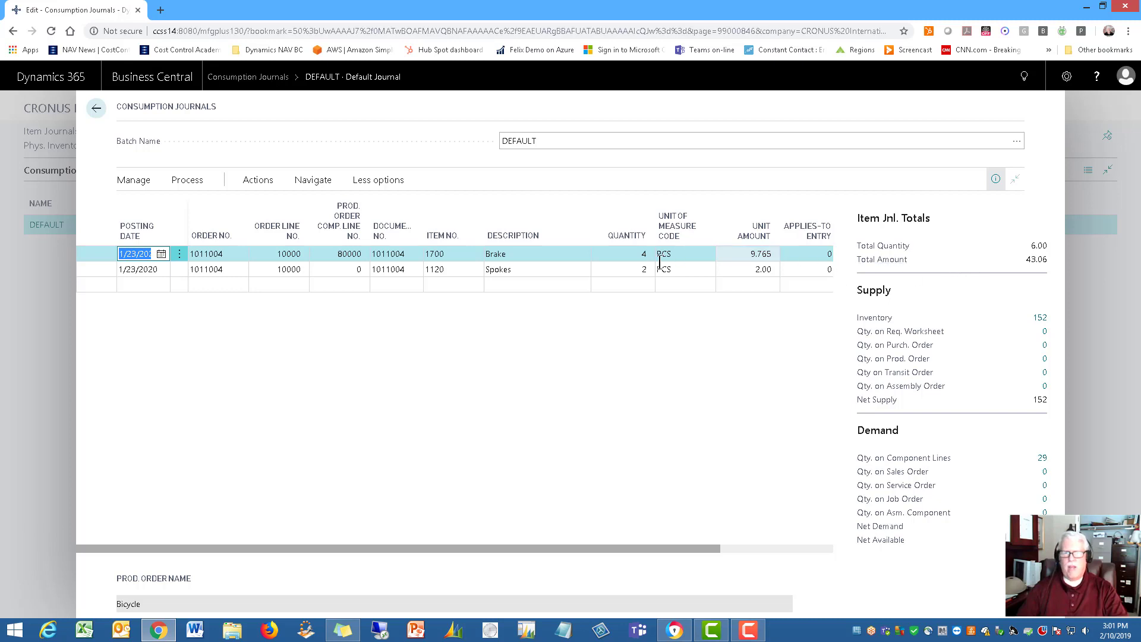
left_click(543, 268)
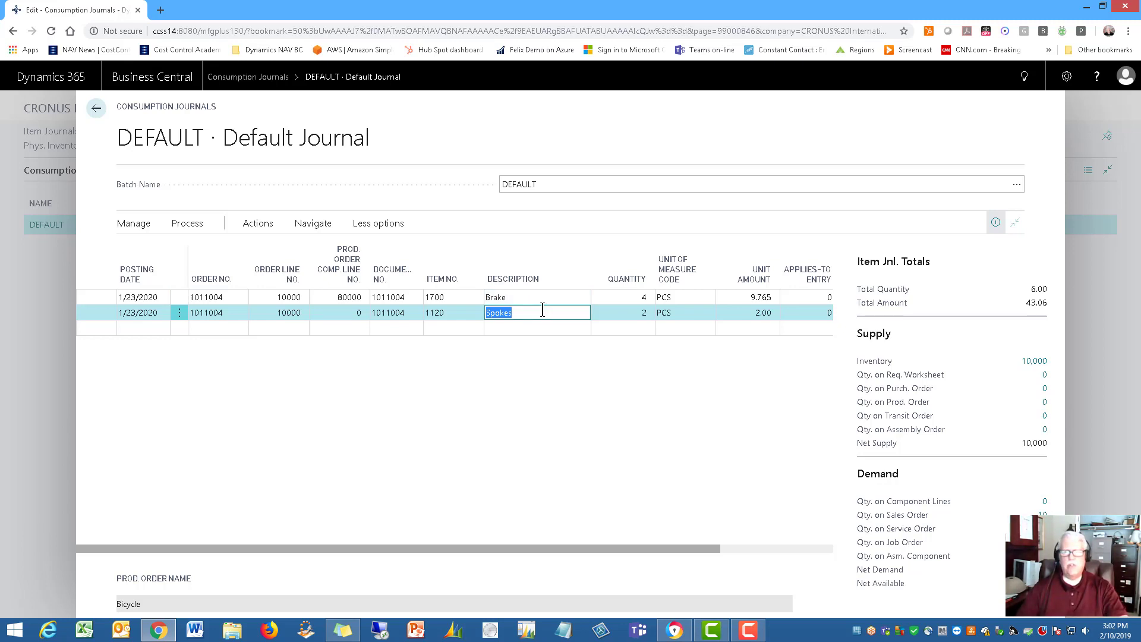
key("Escape")
key("Escape")
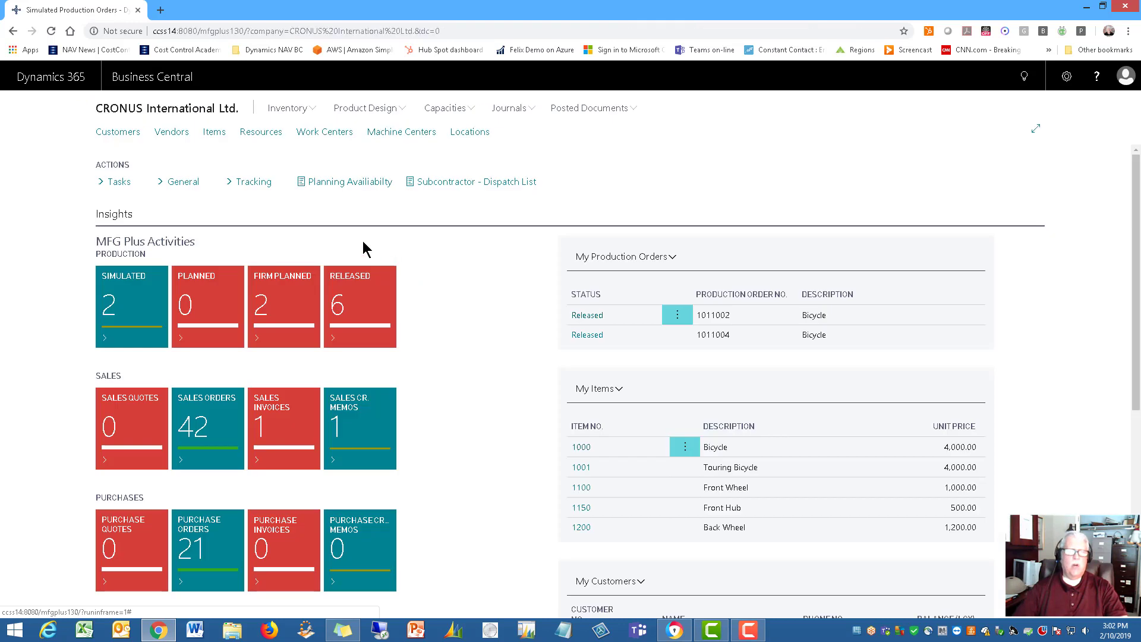
- Review the DEFAULT output journal's two Final assembly lines on machine center 130 (90 and 50 minutes)
left_click(501, 112)
left_click(373, 147)
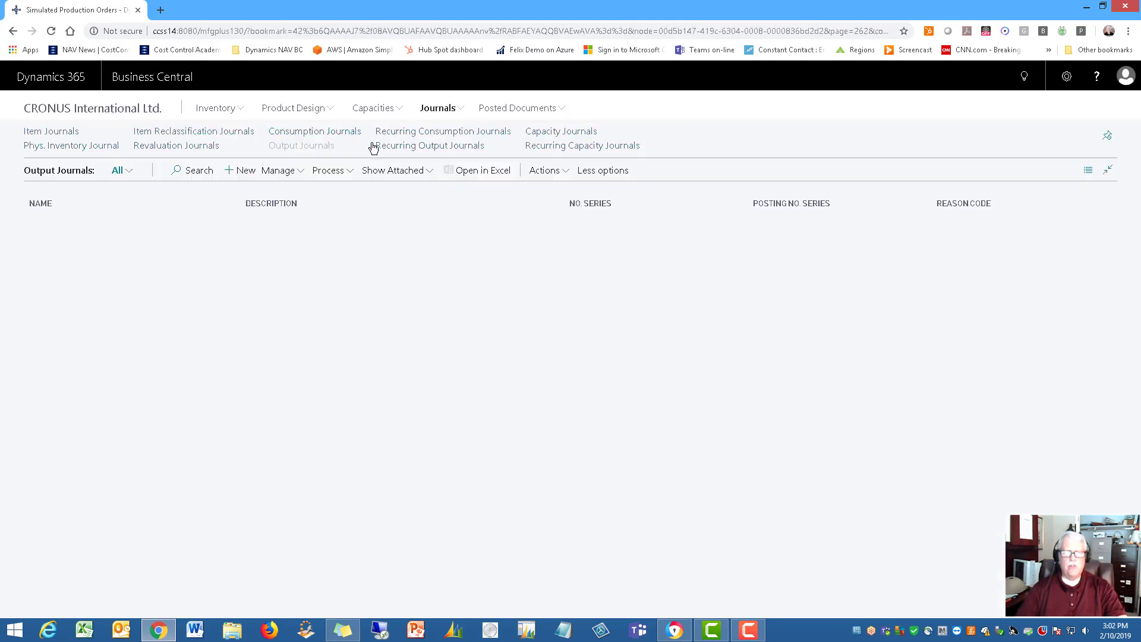
left_click(44, 225)
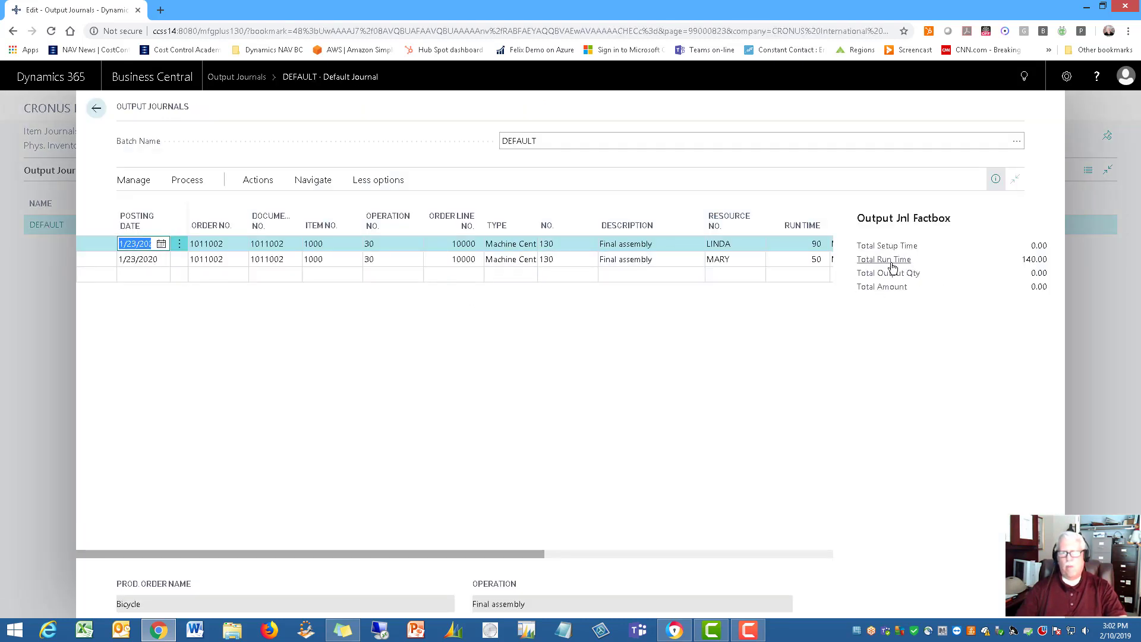
left_click(731, 256)
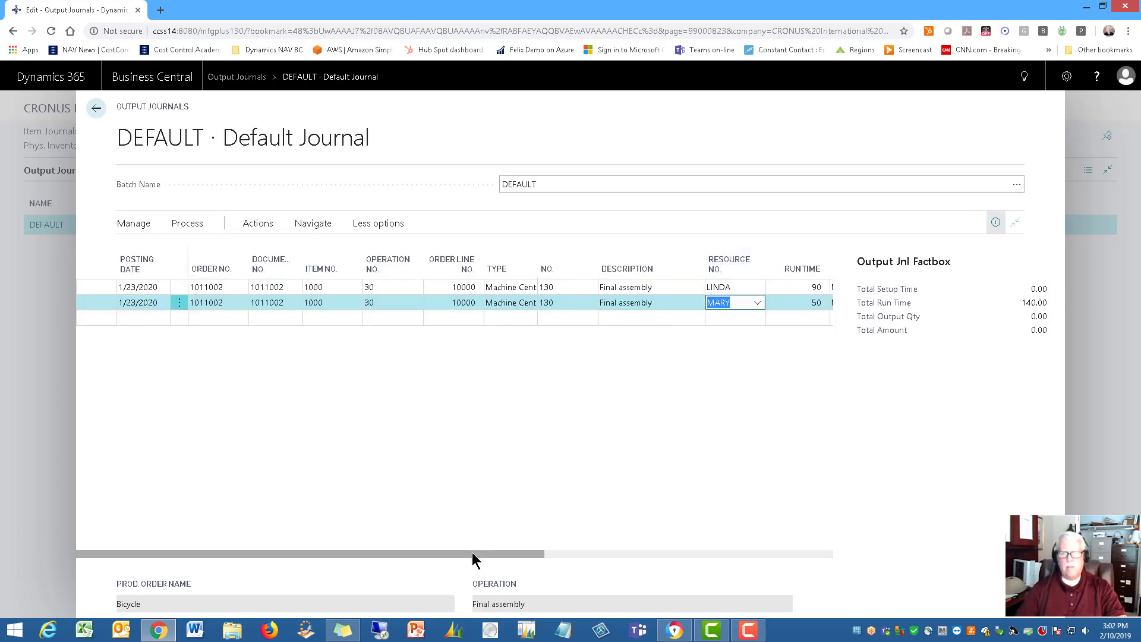
left_click_drag(472, 554, 635, 551)
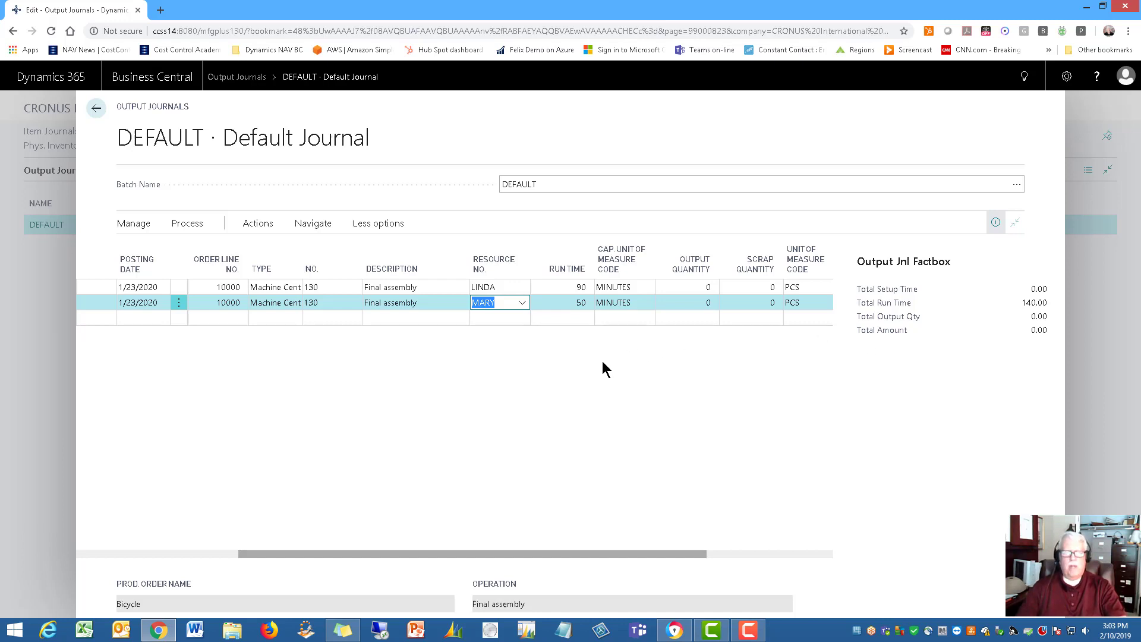
- Close the DEFAULT output journal, returning to the Role Center with 6 released orders
key("Escape")
key("Escape")
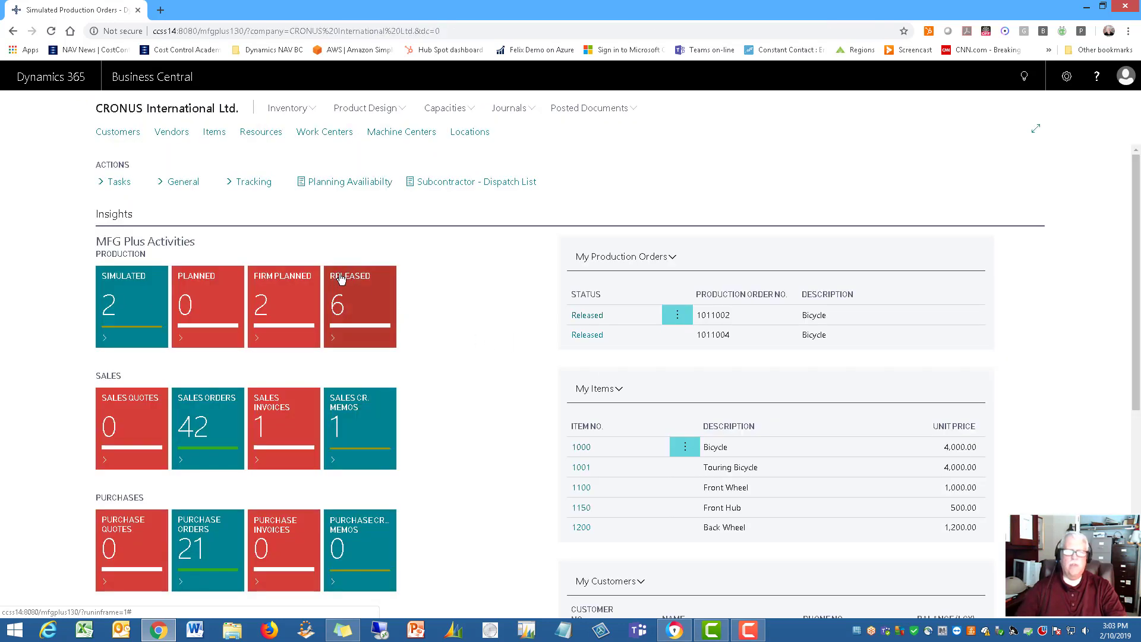